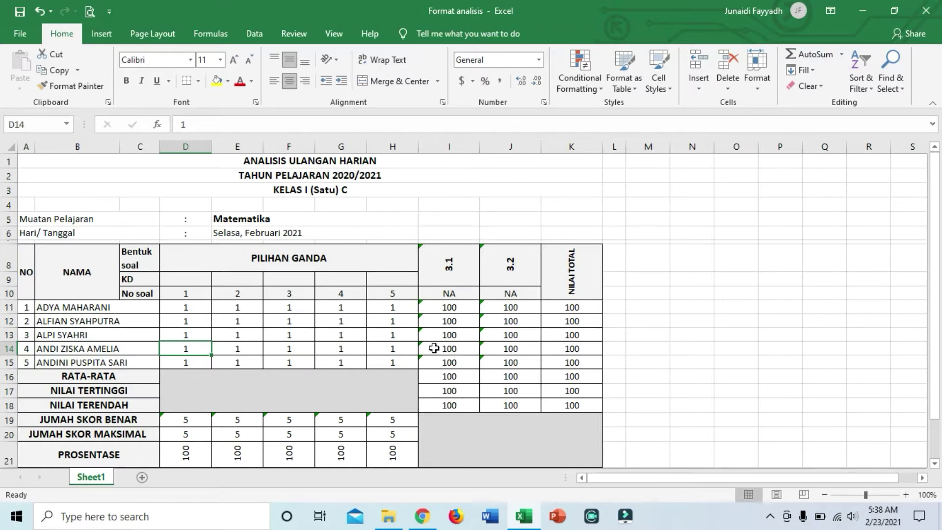
Step: Examine the students' answer scores for questions 1 to 5 in the PILIHAN GANDA grid
click(228, 313)
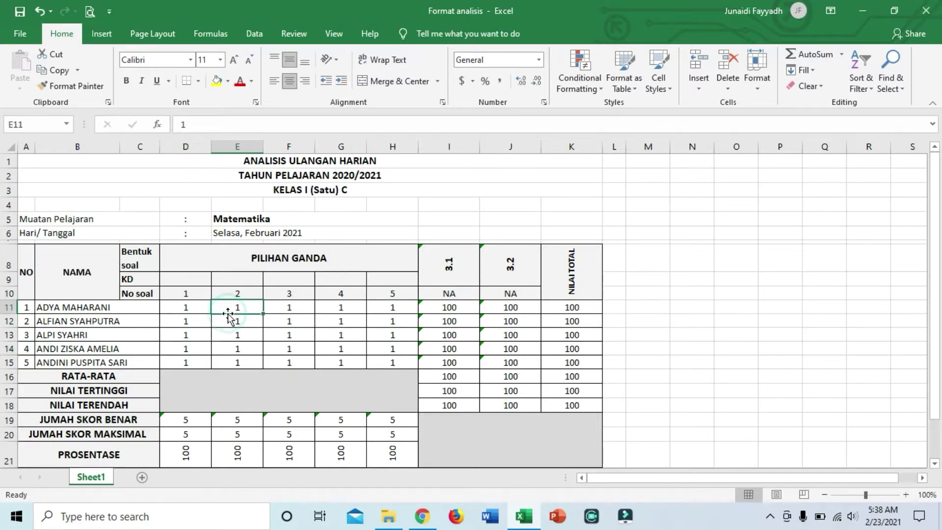
key(Left)
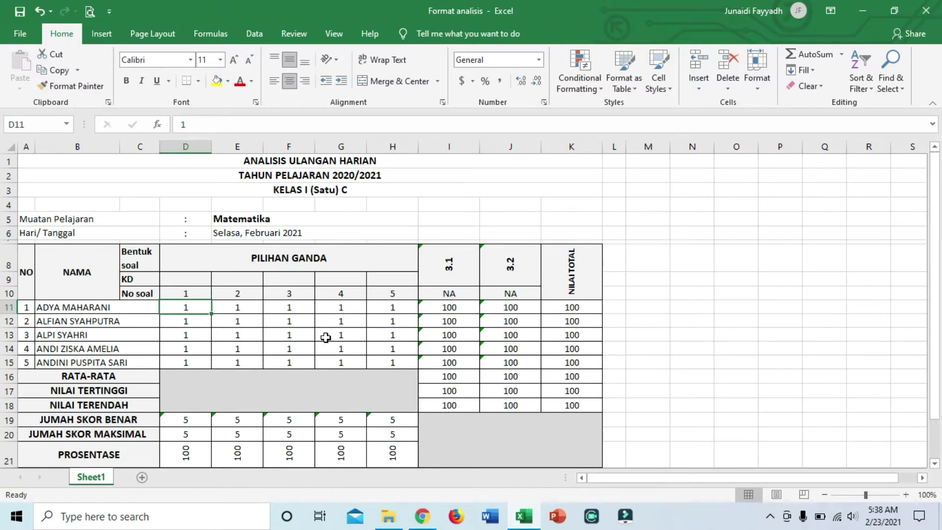
key(Down)
key(Down)
key(Up)
key(Up)
key(Down)
key(Down)
key(Down)
key(Right)
key(Right)
key(Right)
key(Right)
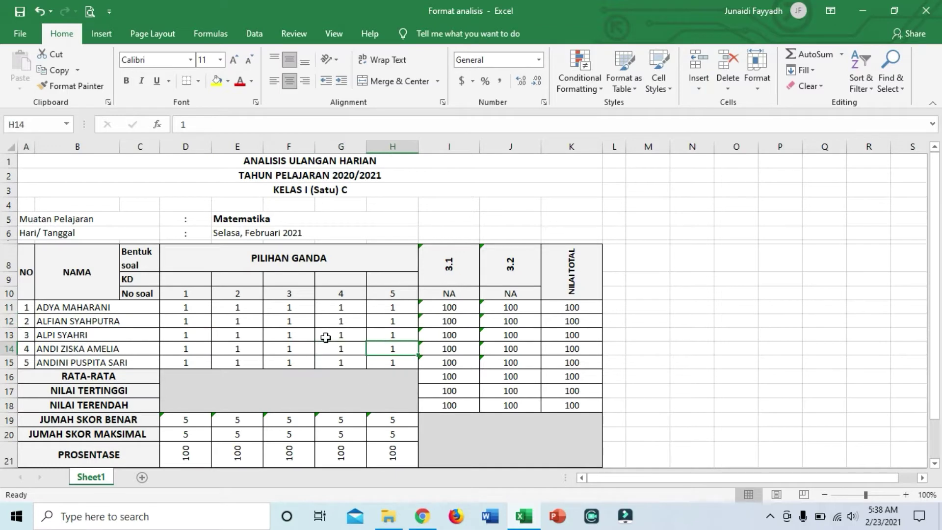
Step: Set the second student's question 1 score in D12 to 0 and inspect that student's 3.1 formula in I12
key(Left)
key(Up)
key(Up)
key(Left)
key(Left)
key(Left)
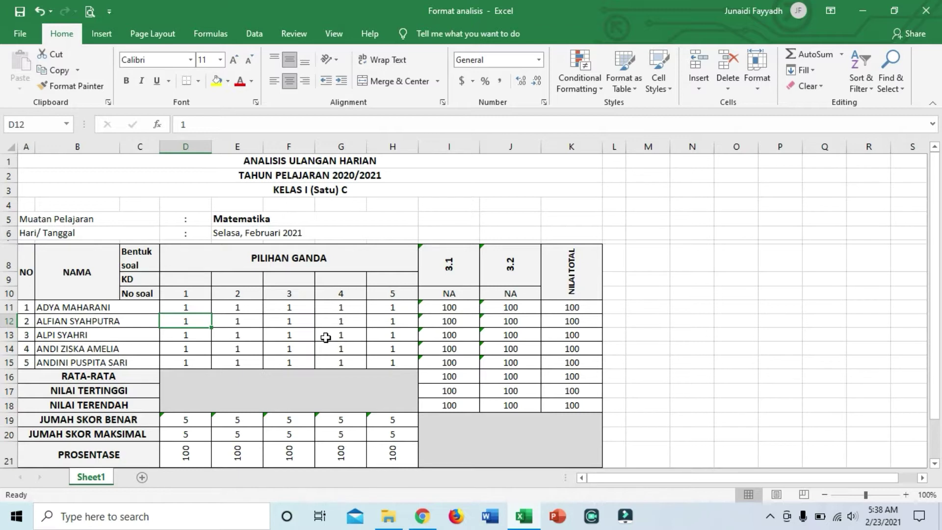
text(0)
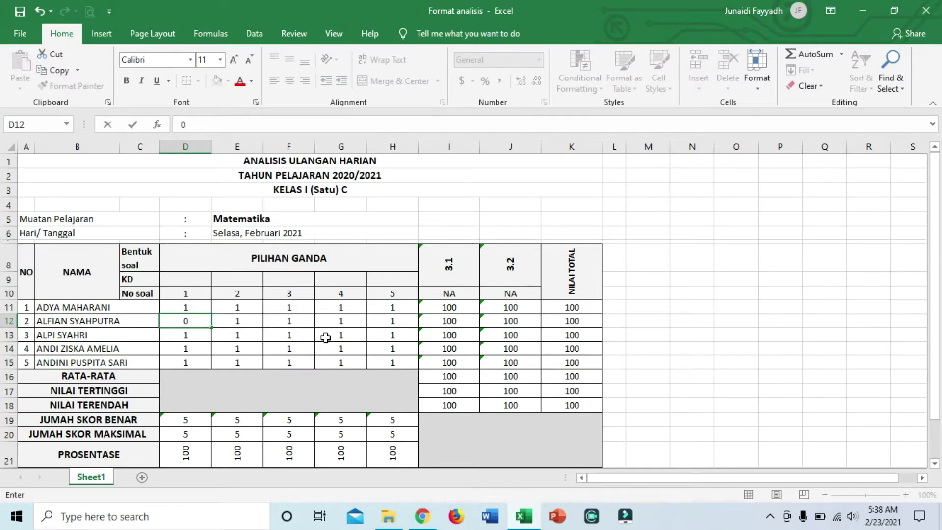
key(Return)
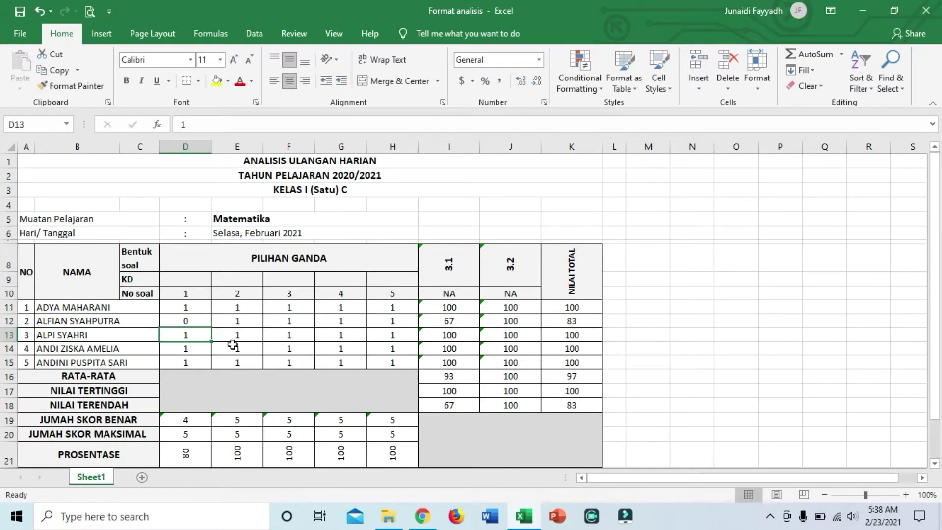
click(450, 322)
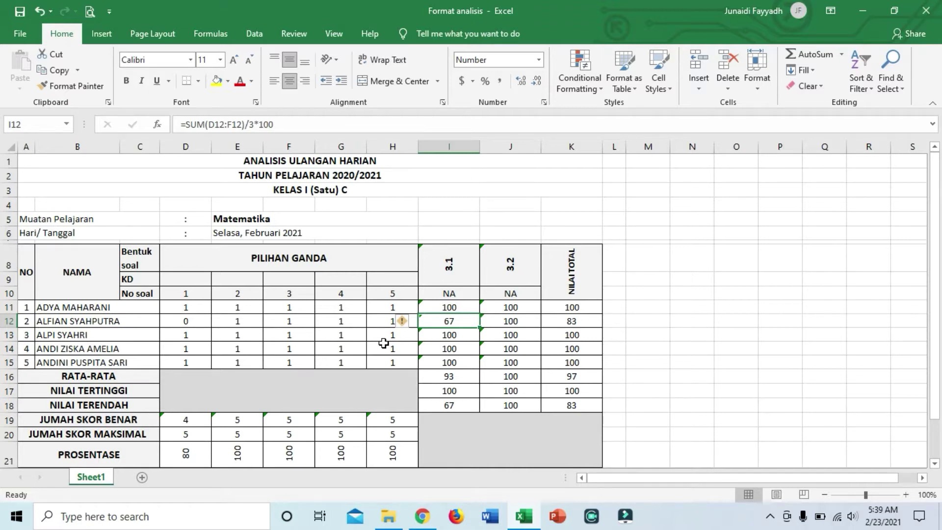
Step: Switch to Chrome and open the response spreadsheet linked to the Matematika Berhitung form
click(421, 525)
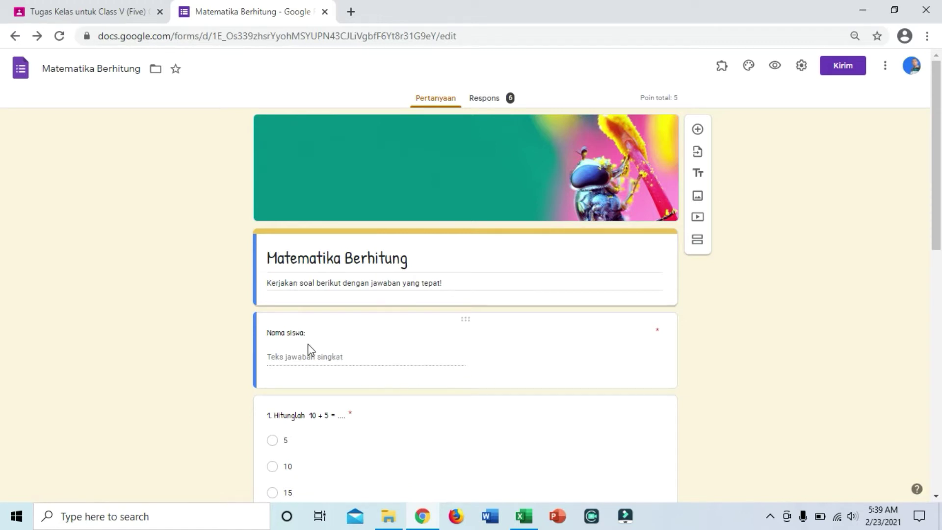
click(493, 104)
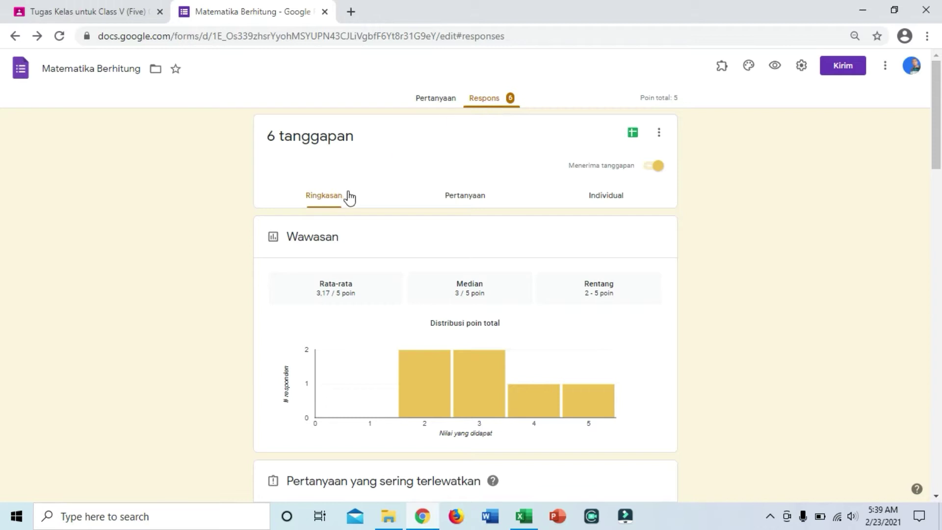
click(634, 133)
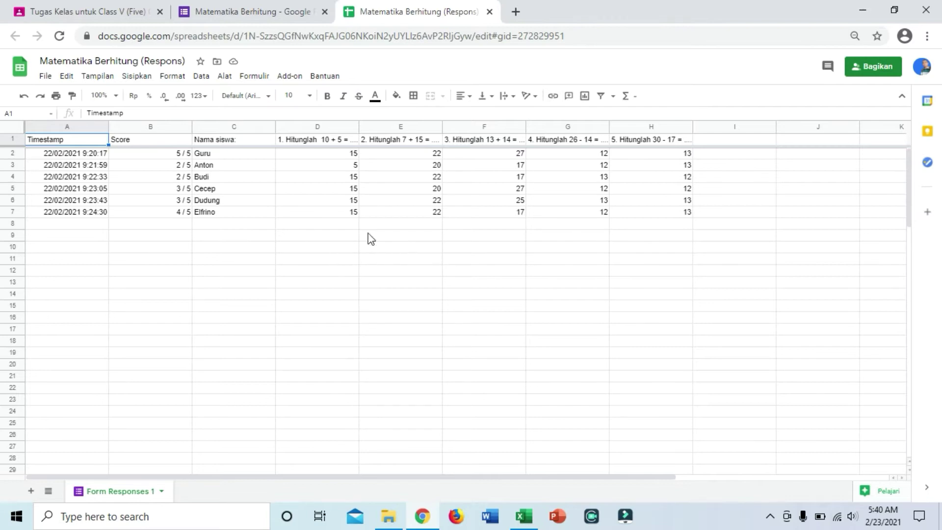
Step: Find the Flubaroo add-on in the Google Workspace Marketplace and start installing it
click(288, 80)
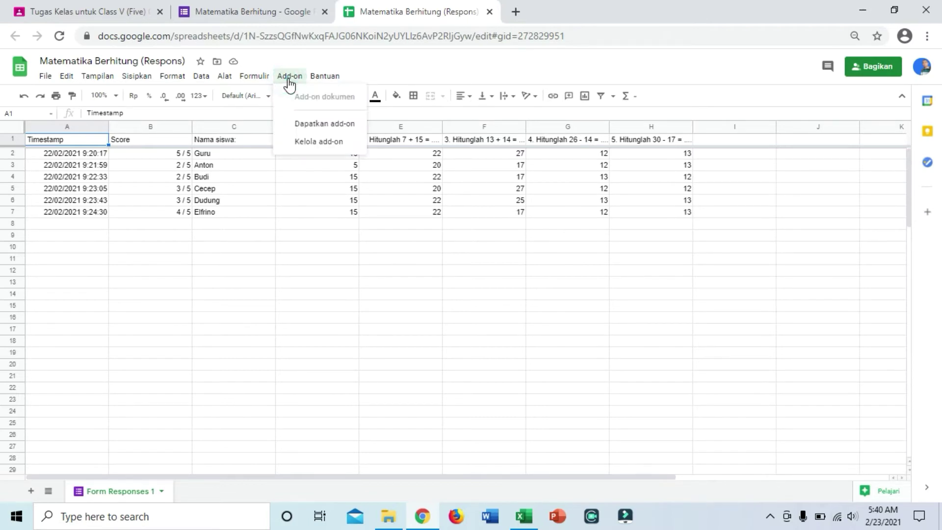
click(310, 129)
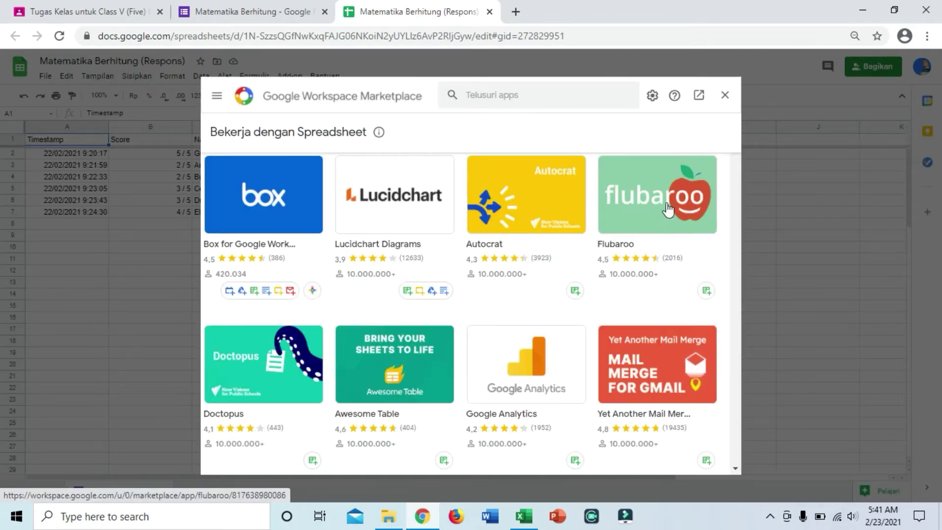
click(648, 189)
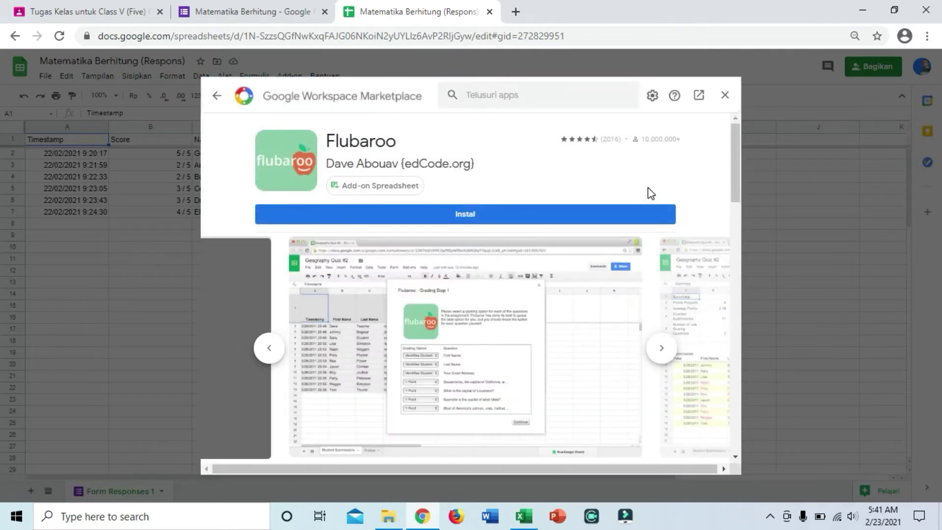
click(526, 218)
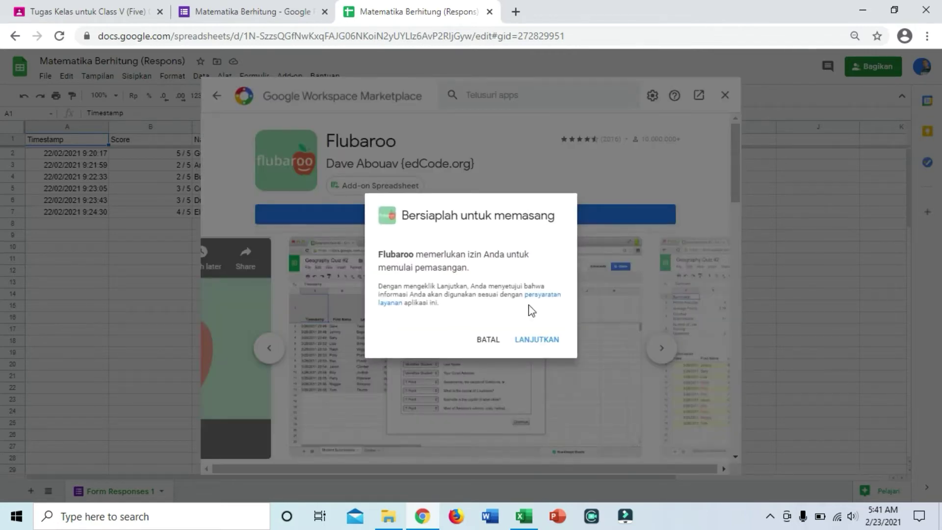
click(538, 340)
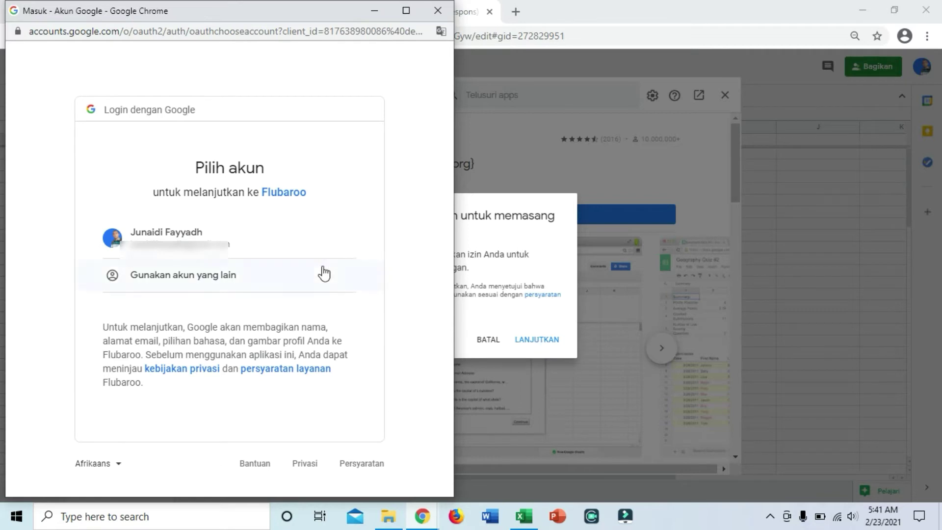
Step: Authorize Flubaroo with the listed Google account, finish the installation and close the marketplace
click(231, 245)
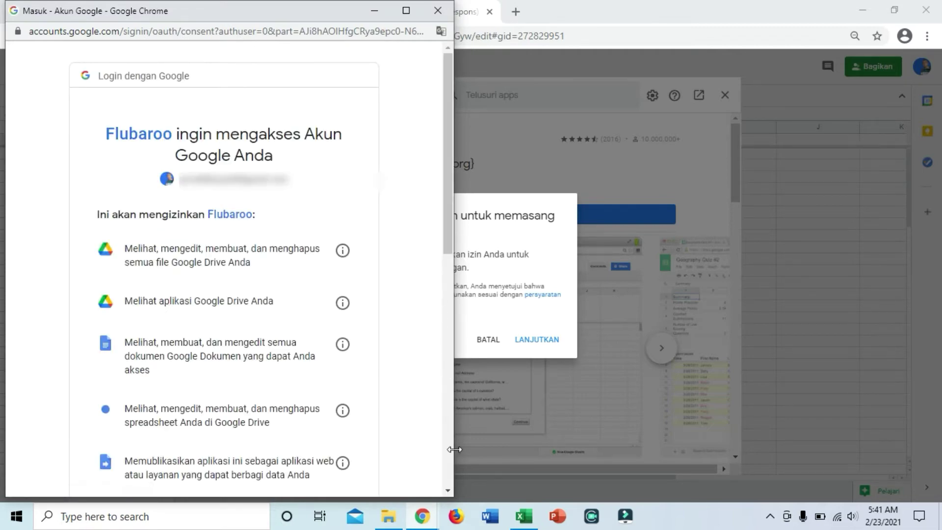
scroll(446, 469, down, 10)
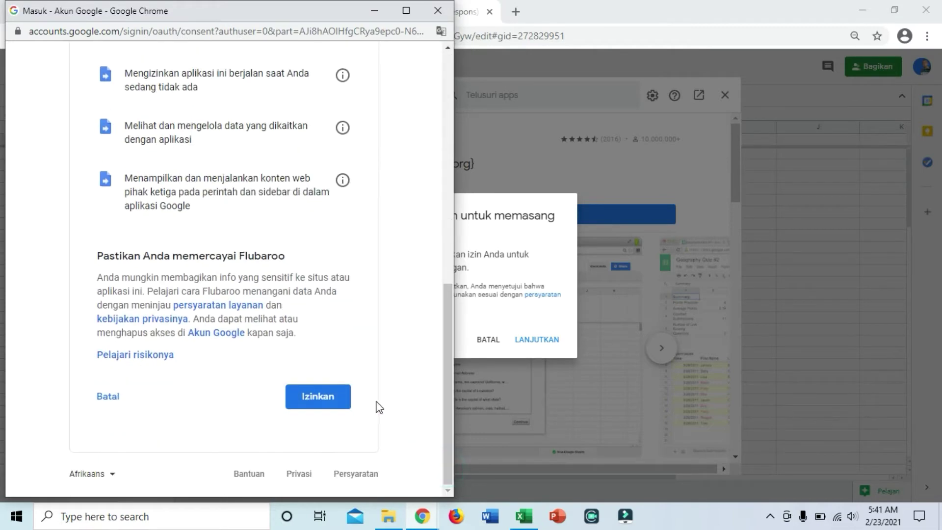
click(316, 397)
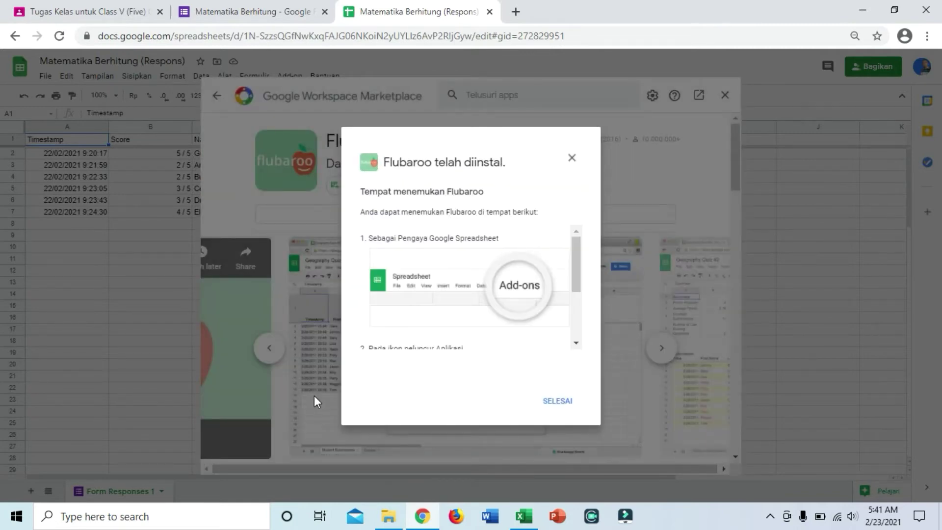
click(554, 401)
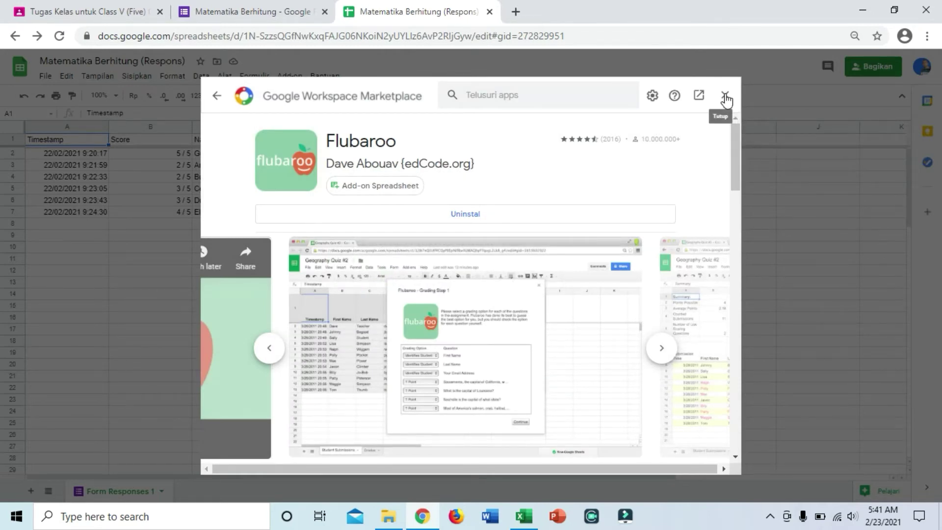
click(725, 98)
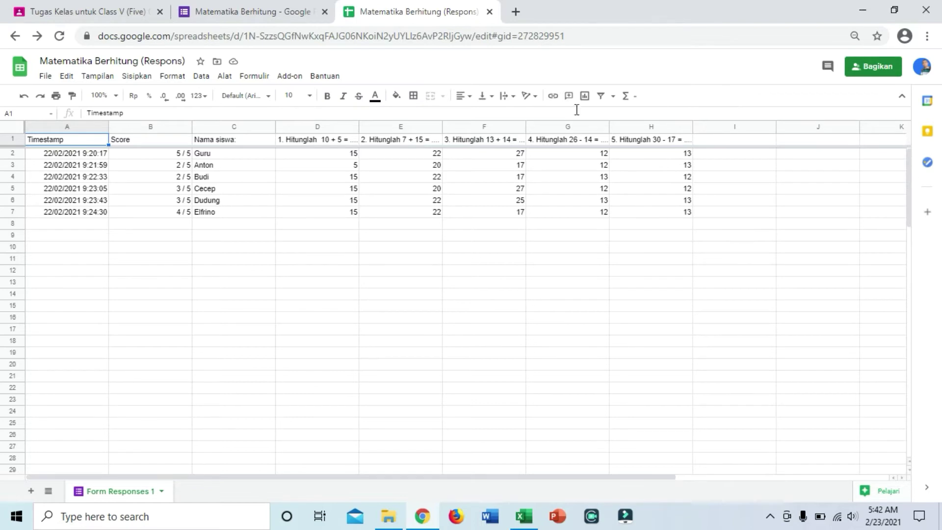
Step: In Flubaroo's advanced options, set the red highlight threshold to 65.0%, limit Autograde to each student's most recent submission, and submit
click(290, 76)
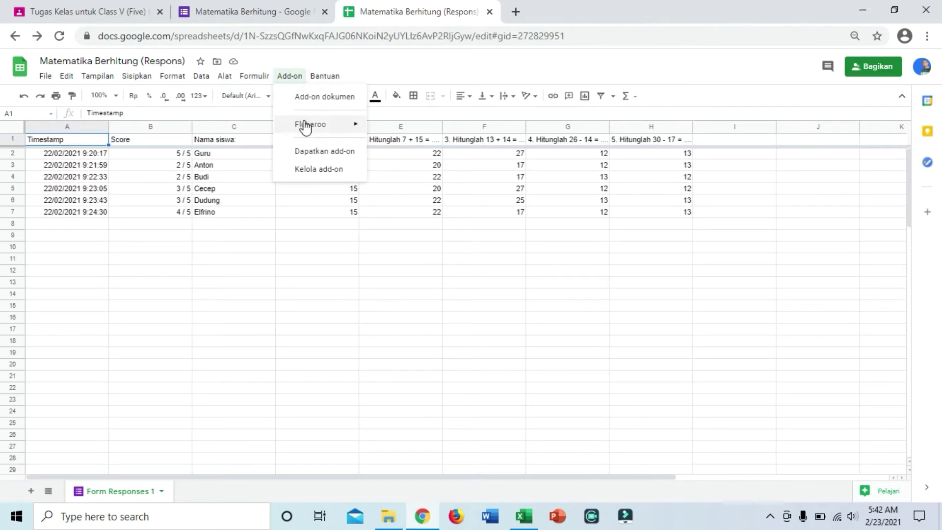
mouse_move(305, 126)
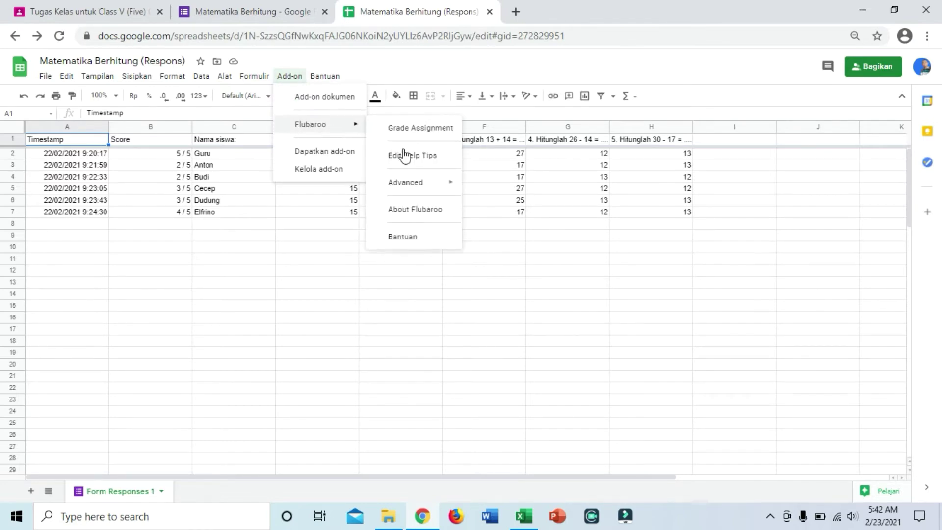
mouse_move(442, 186)
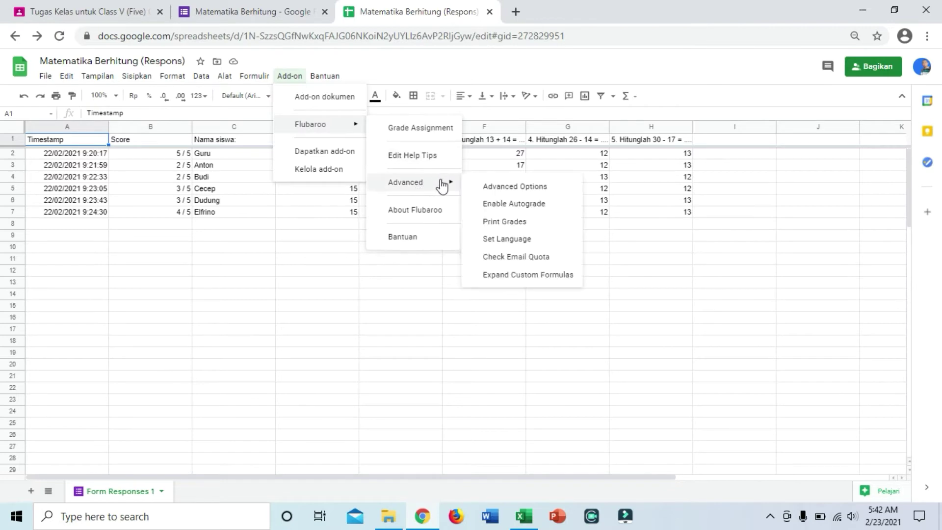
click(501, 193)
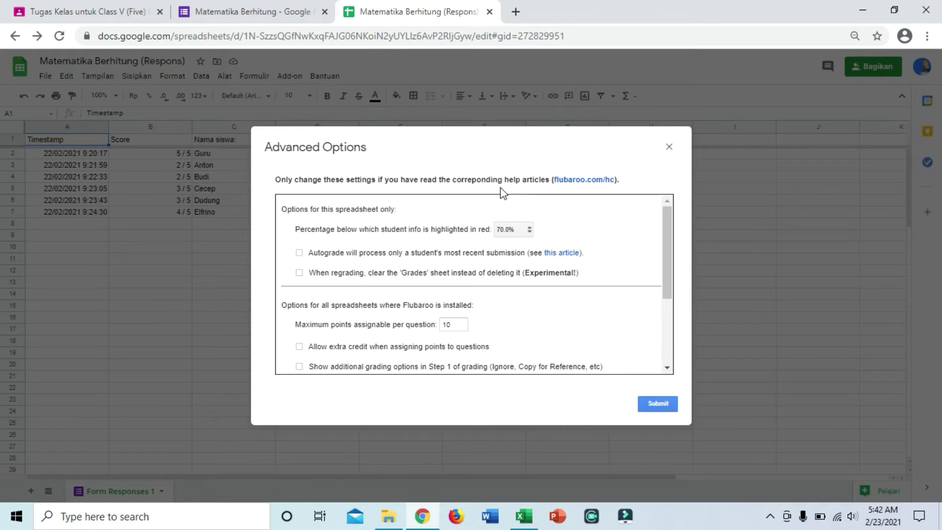
click(528, 231)
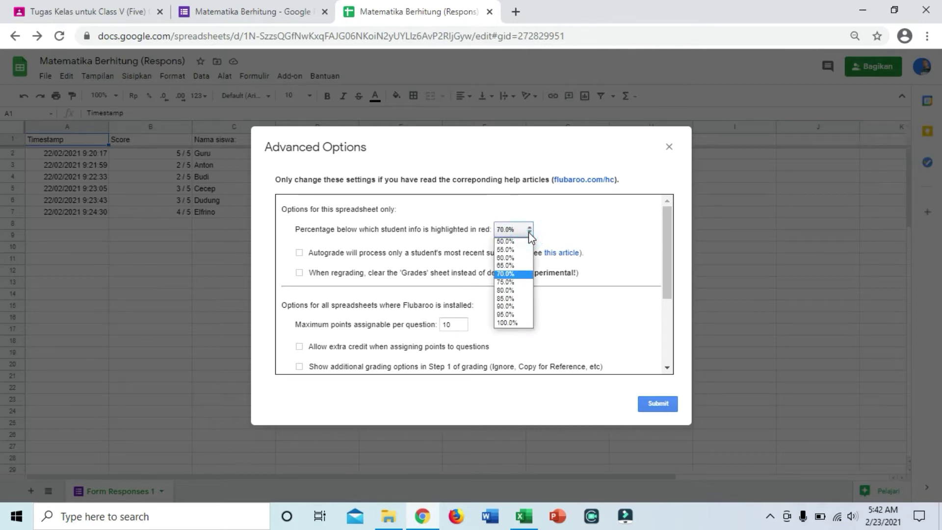
click(512, 266)
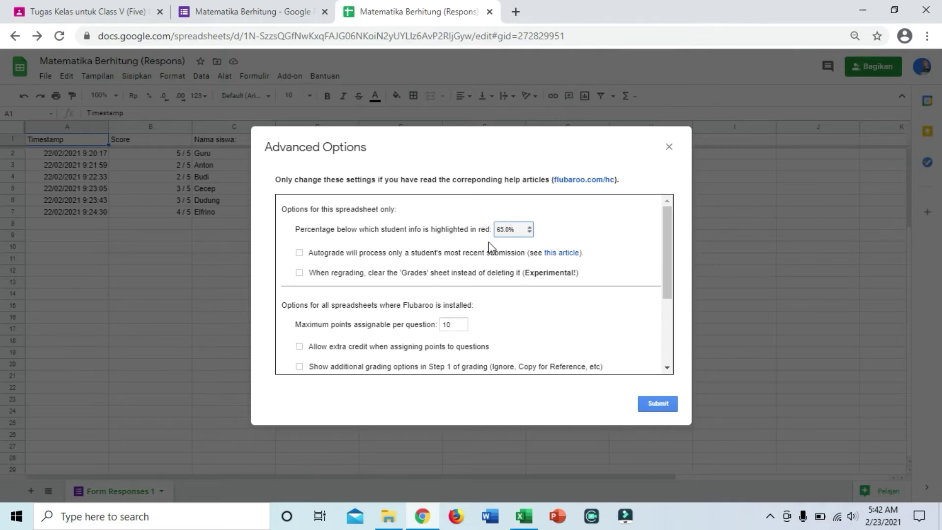
click(300, 253)
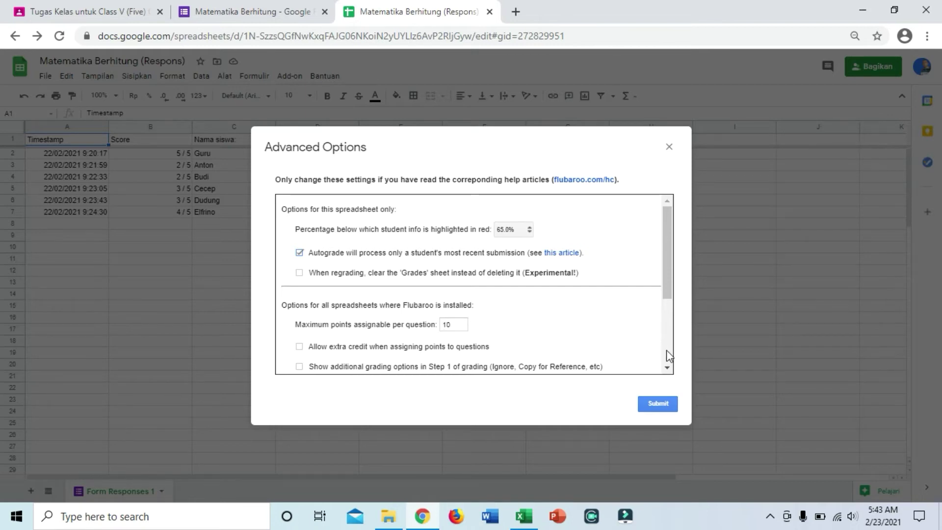
click(654, 402)
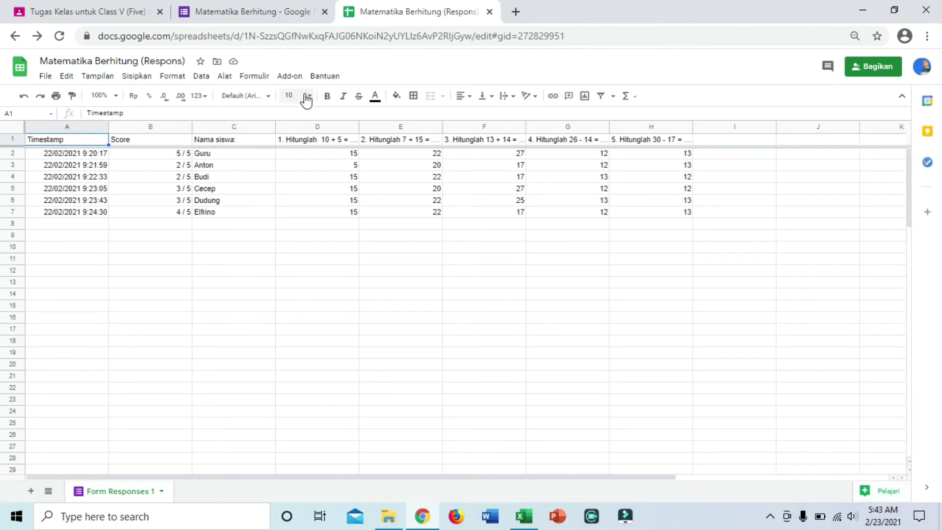
Step: Start Flubaroo's Grade Assignment and set the grading option of Score and Nama siswa to Identifies Student
click(293, 77)
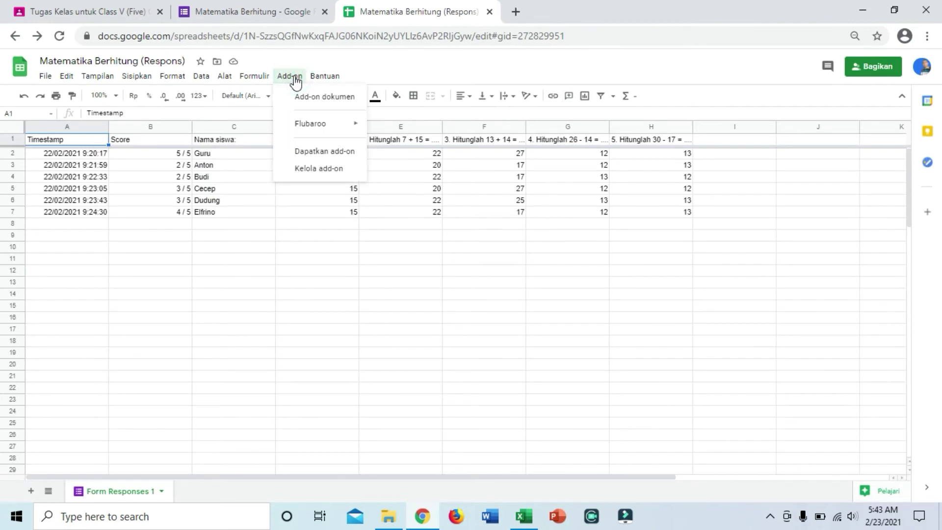
mouse_move(329, 131)
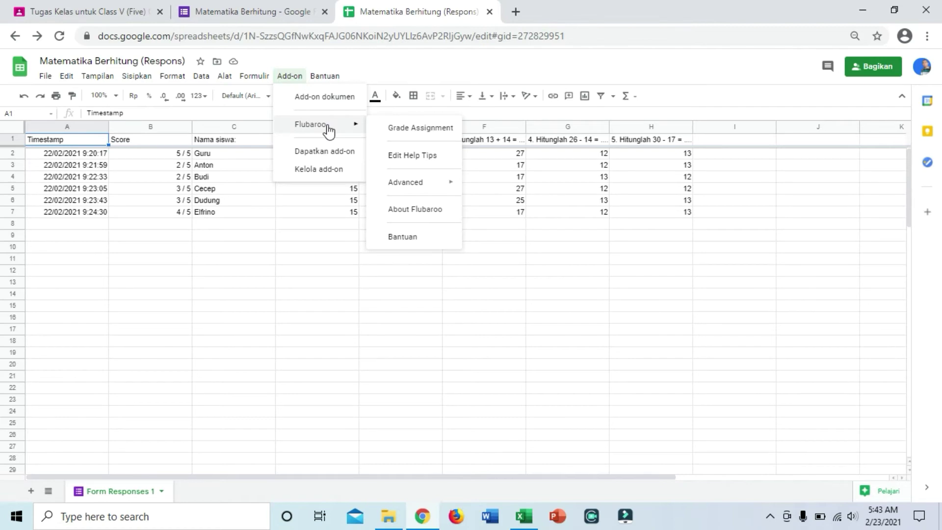
click(399, 129)
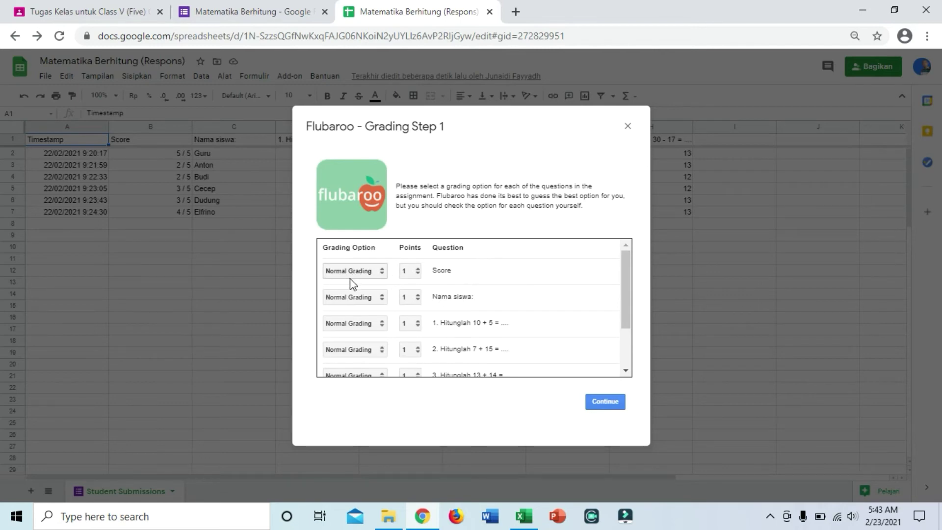
click(381, 273)
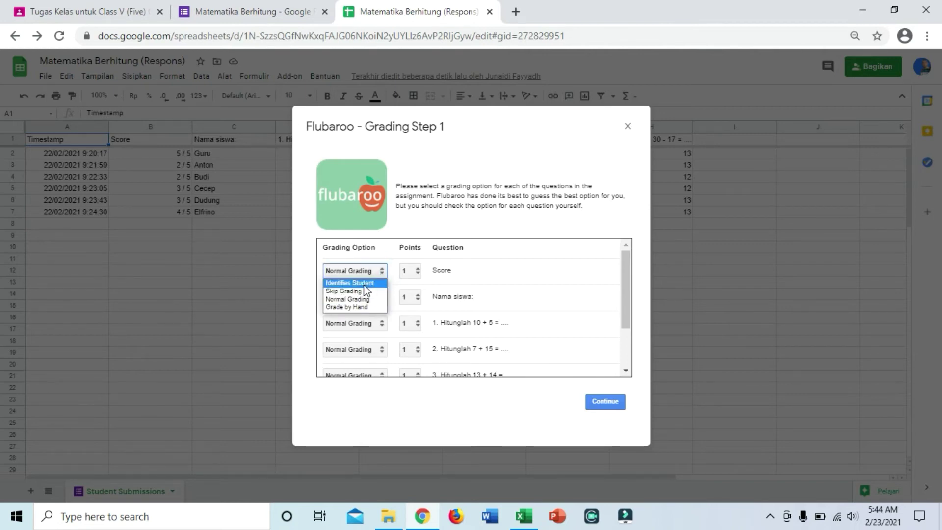
click(364, 284)
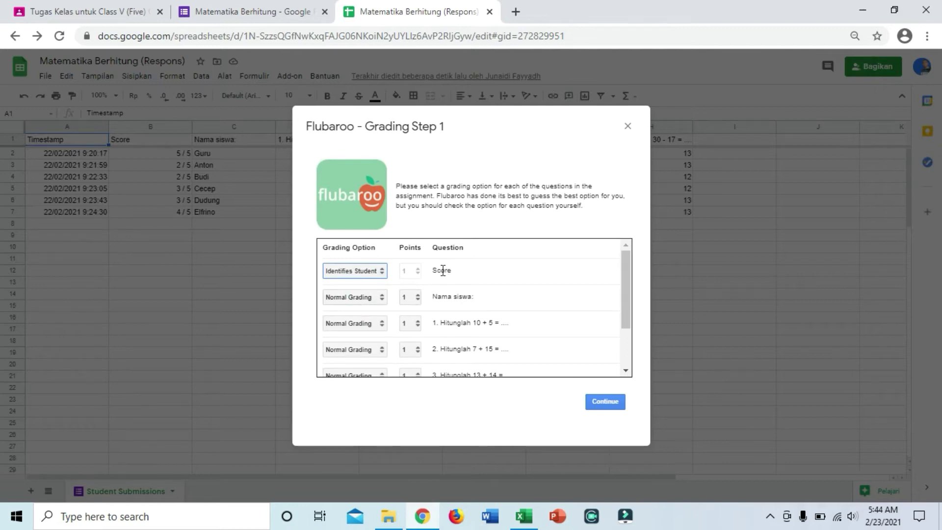
click(382, 300)
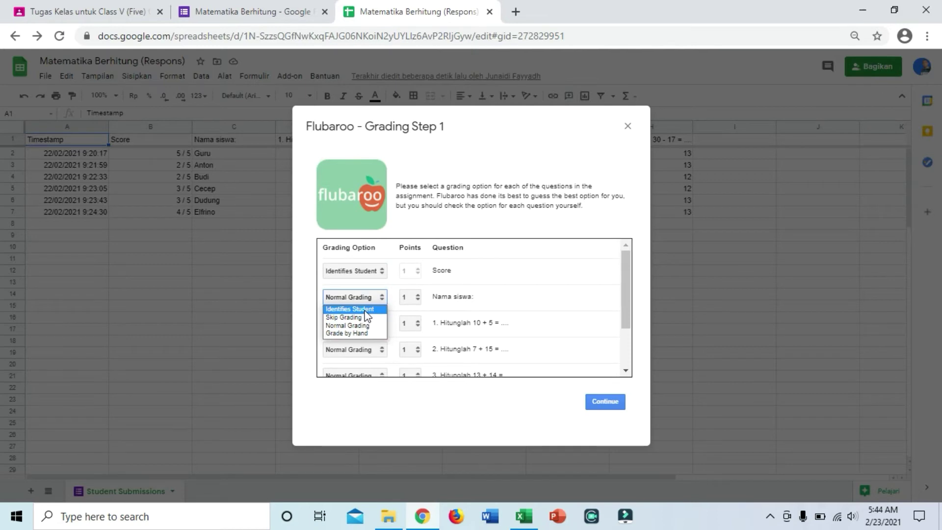
click(366, 309)
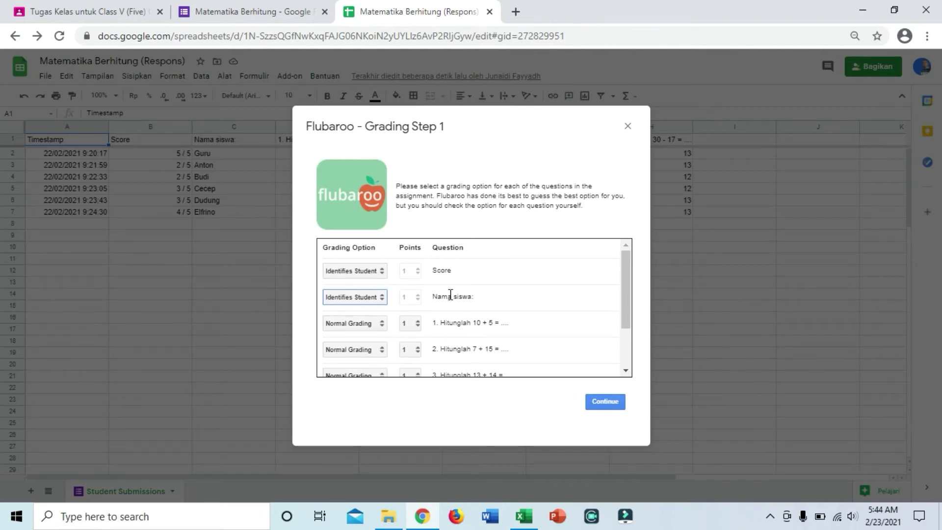
Step: Accept the grading options, choose the Guru submission as the Answer Key, run the grading and close the completion message
click(606, 402)
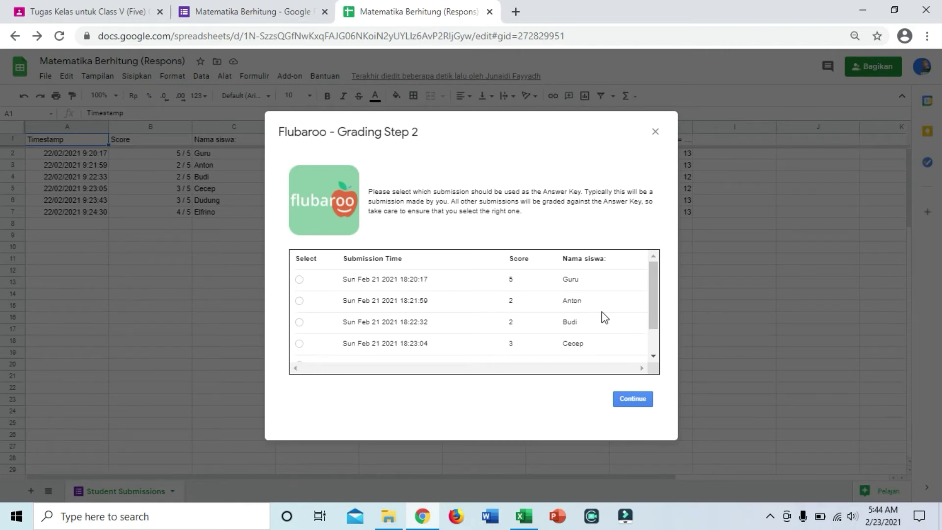
click(299, 280)
click(627, 399)
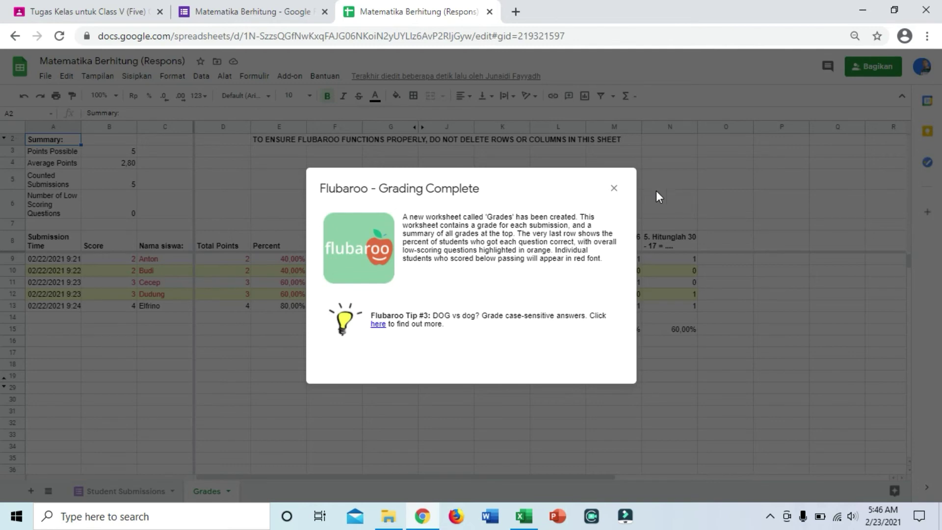
click(612, 189)
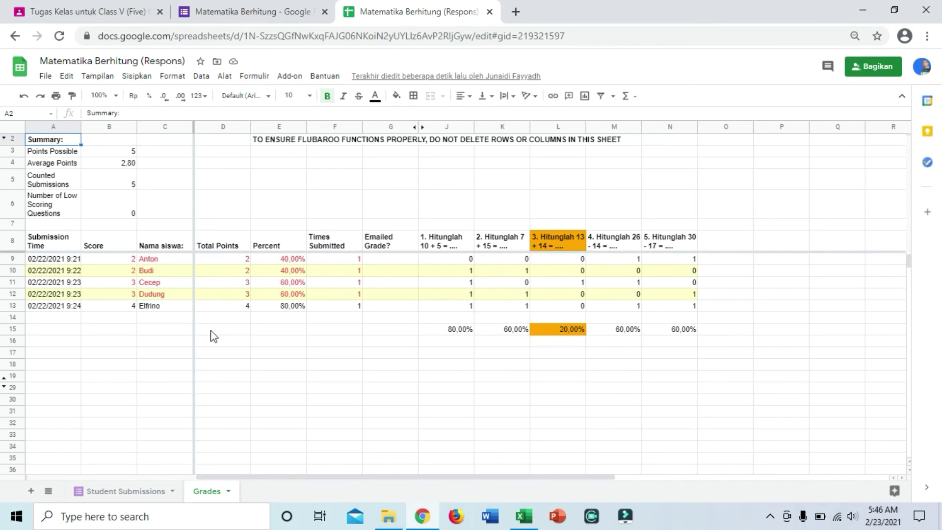
Step: Look through the list of graded students in the Nama siswa column of the Grades sheet
click(163, 295)
key(Up)
key(Up)
key(Up)
key(Up)
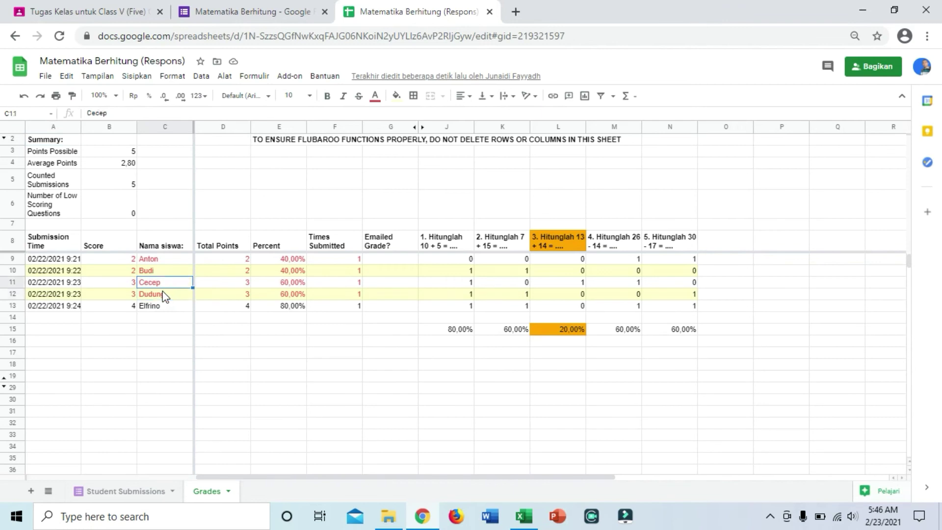
key(Down)
key(Down)
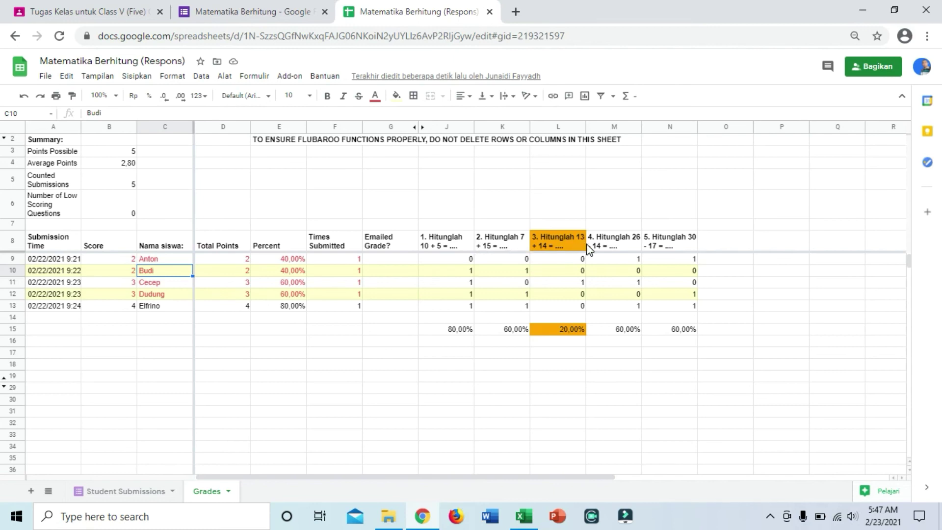
Step: Copy all students' scores for questions 1 to 5, range J9:N13, from the Grades sheet
click(447, 261)
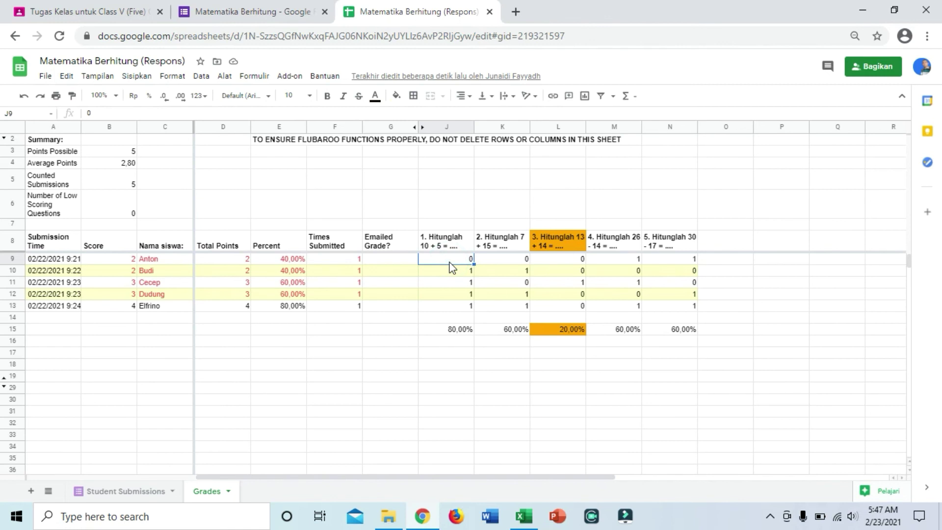
key(shift+Down)
key(shift+Down)
key(shift+Down)
key(shift+Down)
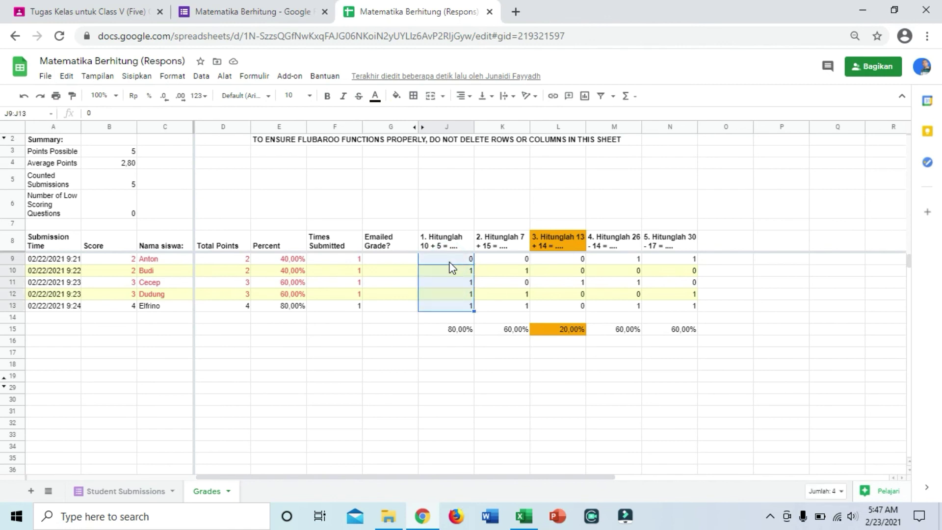
key(shift+Right)
key(shift+Right)
key(shift+Right)
key(shift+Right)
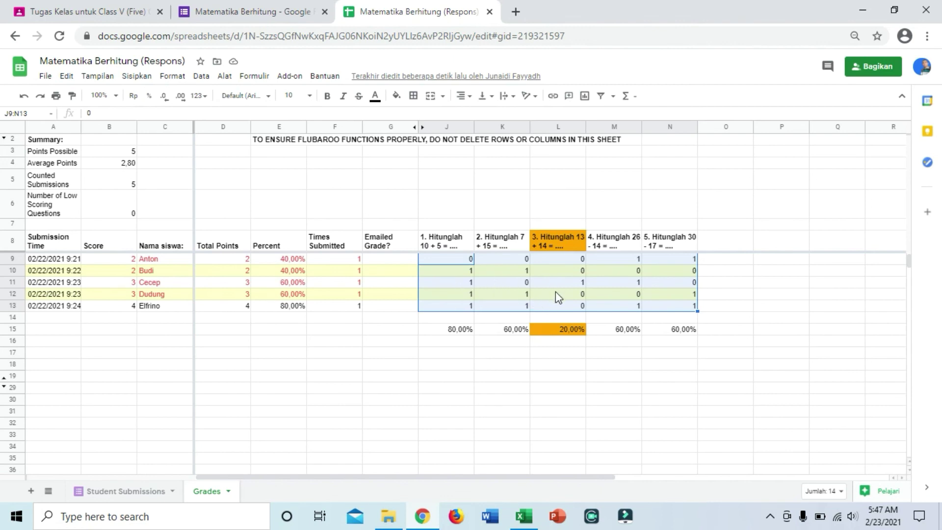
key(ctrl+c)
Step: Switch to the Format analisis workbook in Excel and paste the copied scores into the PILIHAN GANDA table starting at D11
click(523, 519)
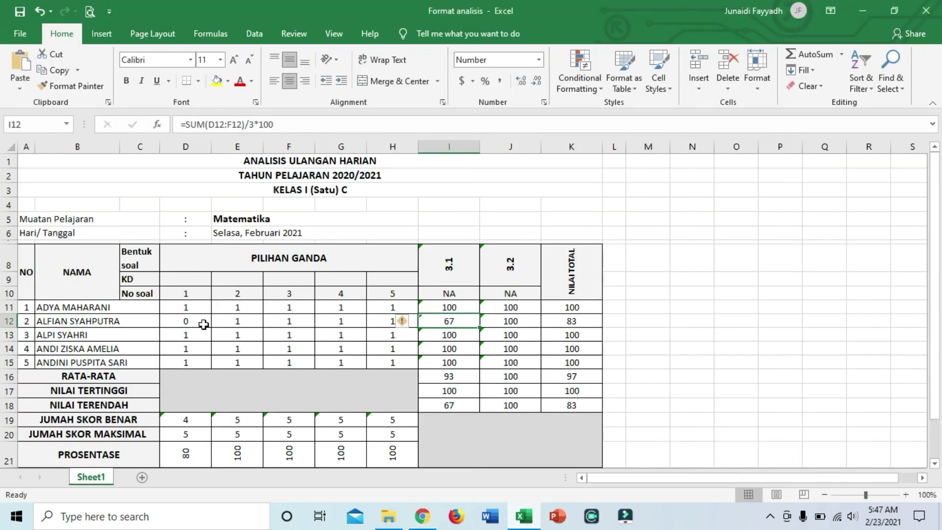
click(187, 306)
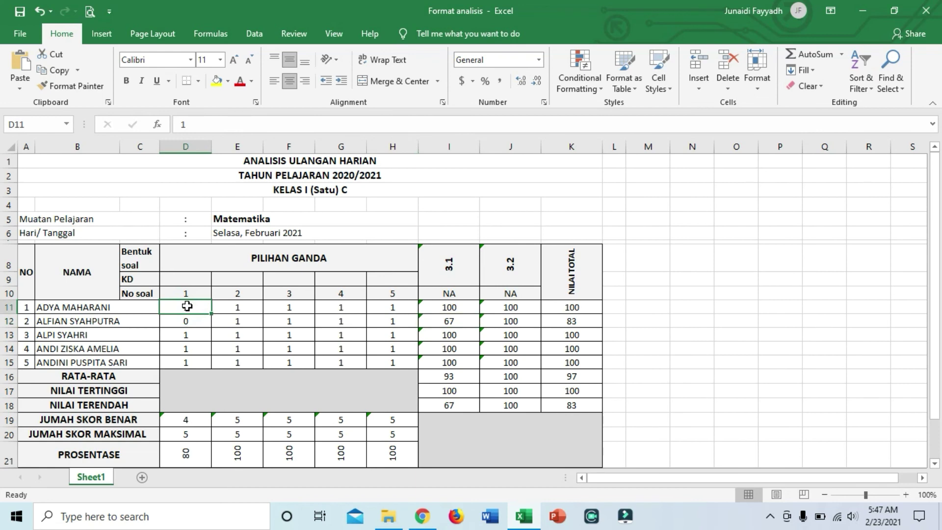
key(ctrl+v)
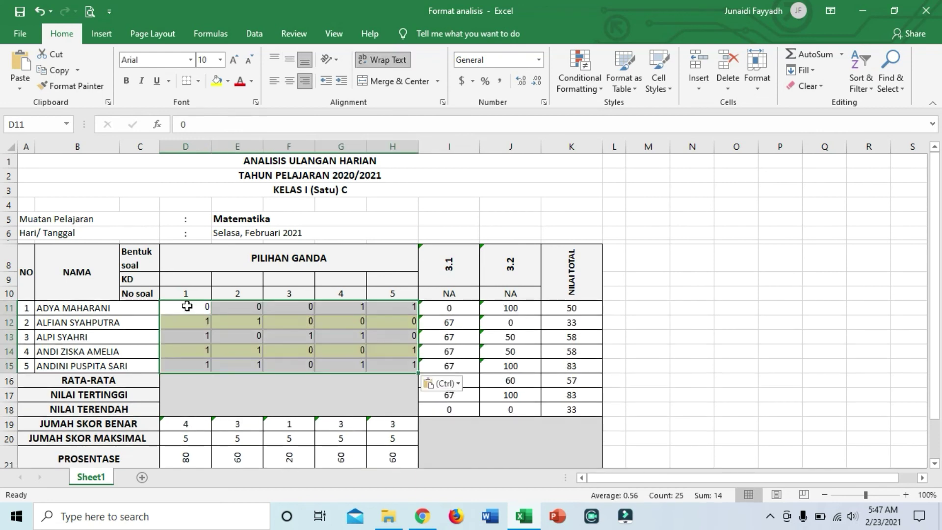
Step: Center the pasted scores in D11:H15 horizontally and vertically and give the cells a white fill
click(290, 82)
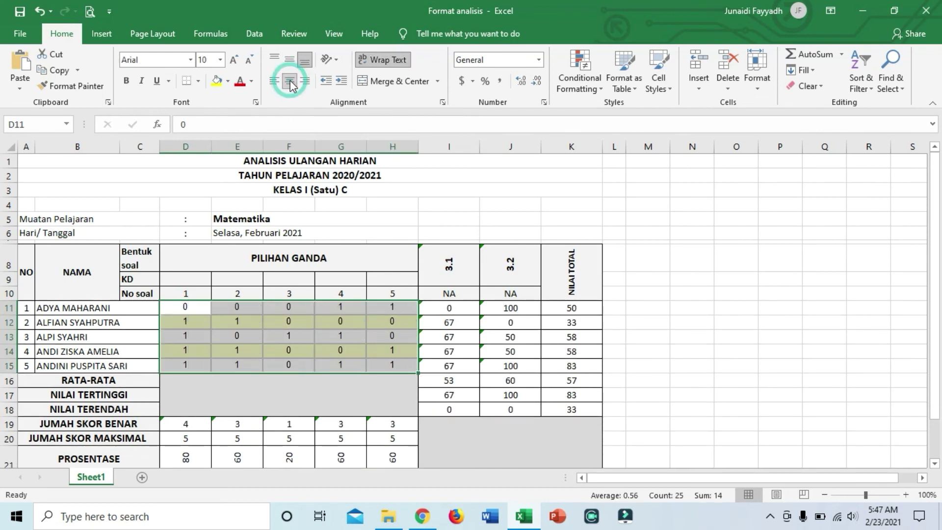
click(289, 59)
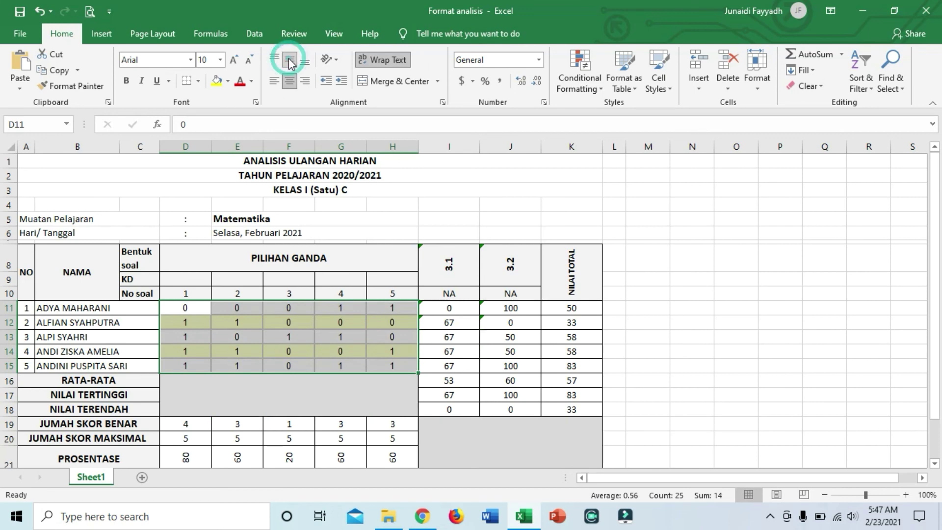
click(228, 82)
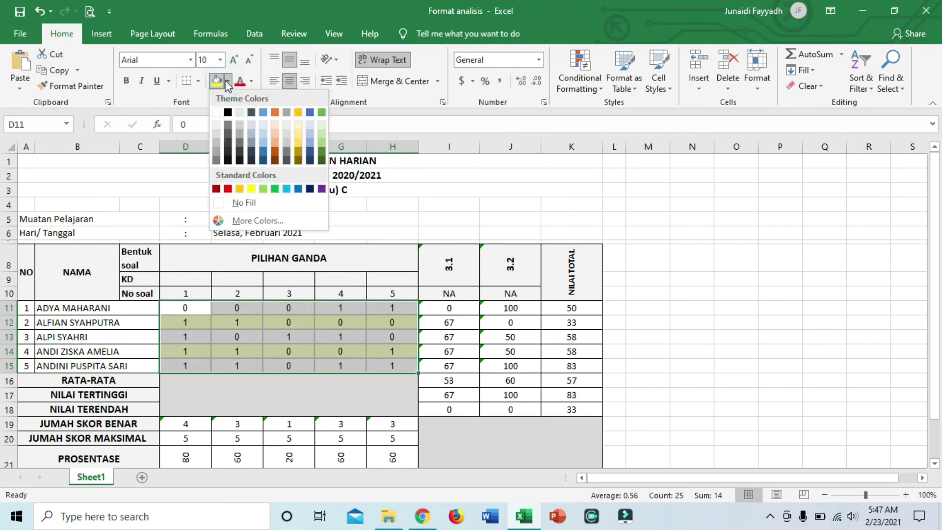
click(216, 113)
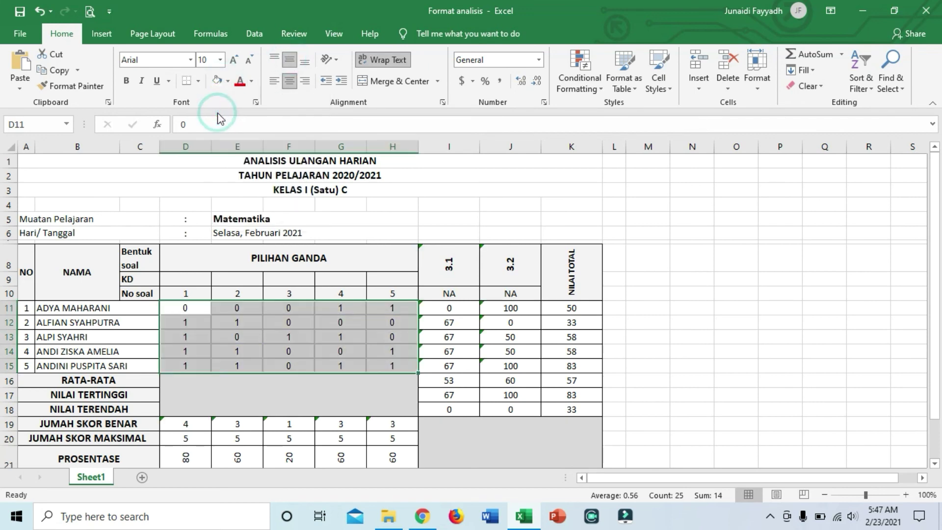
Step: Apply all borders to the pasted score cells D11:H15 and deselect the range
click(197, 81)
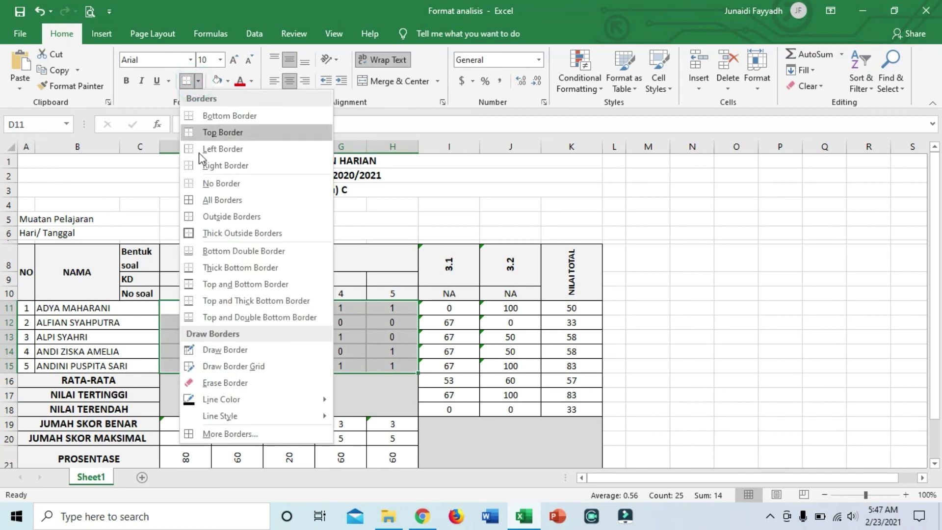
click(209, 199)
click(368, 226)
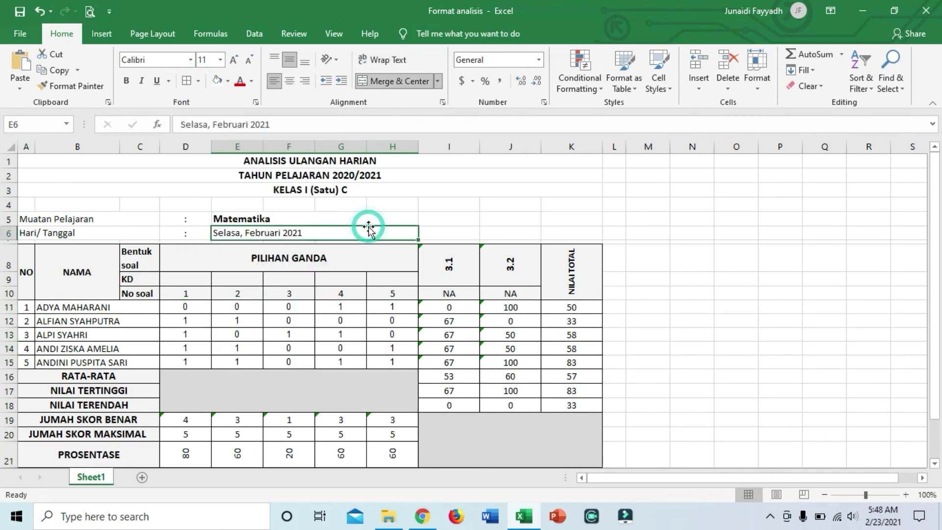
click(321, 317)
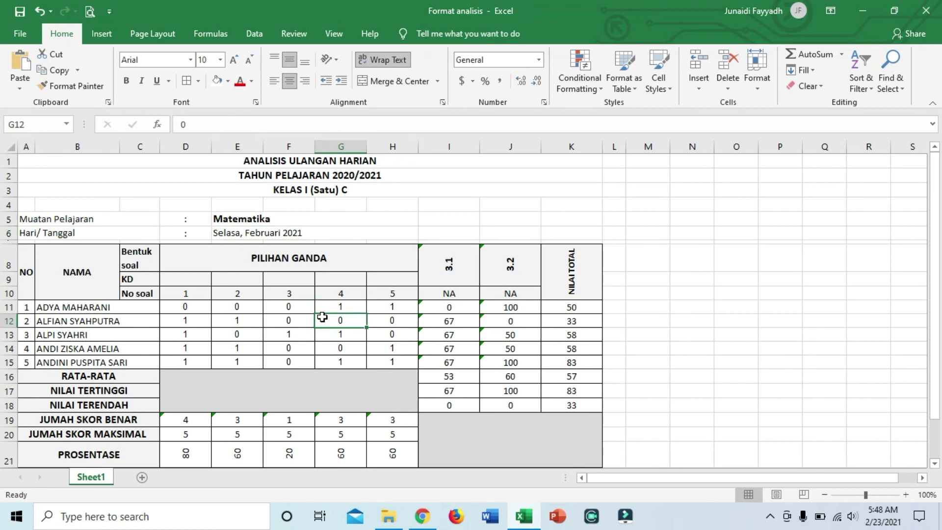